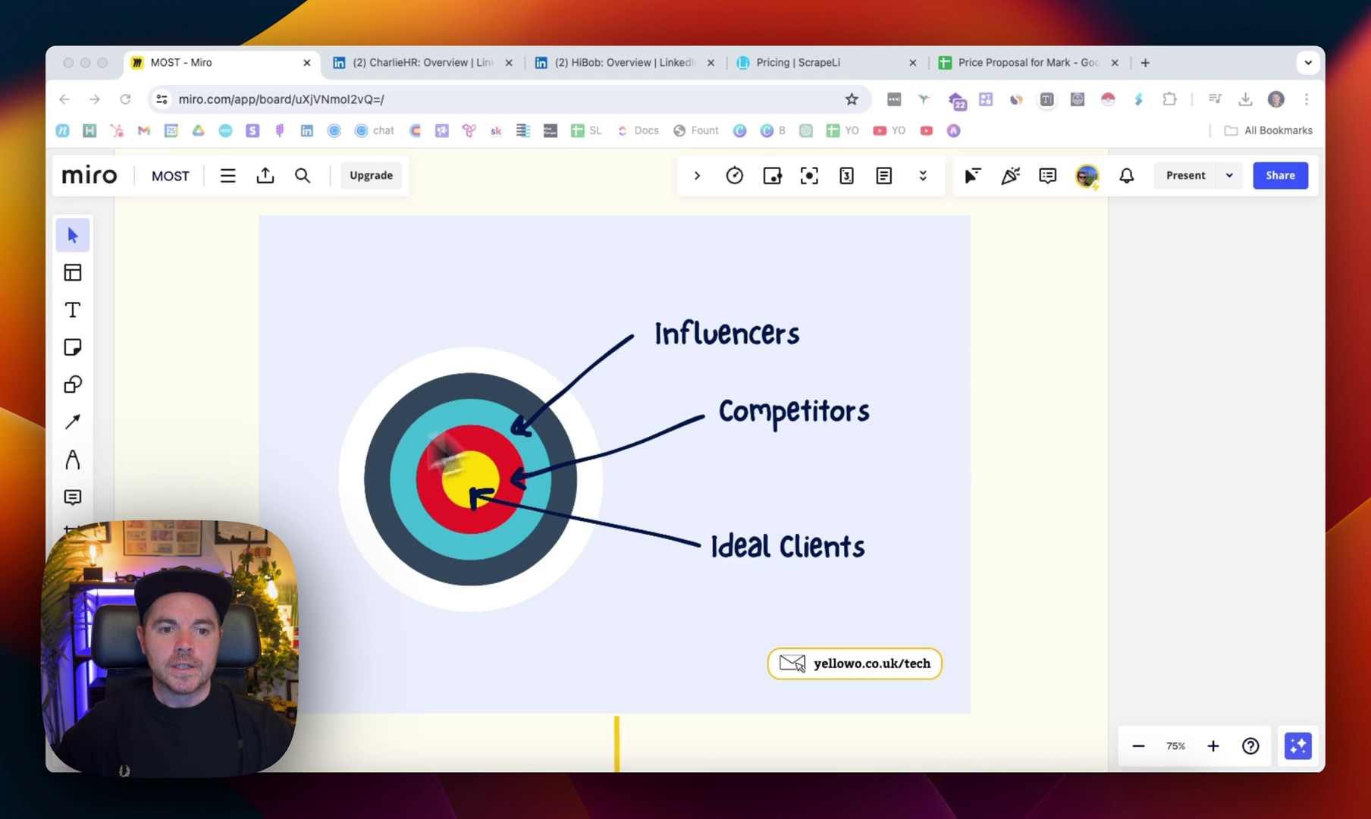
- Move down to the 'Locate the links' box, then bring up CharlieHR's LinkedIn company page
scroll(644, 382, "down", 10)
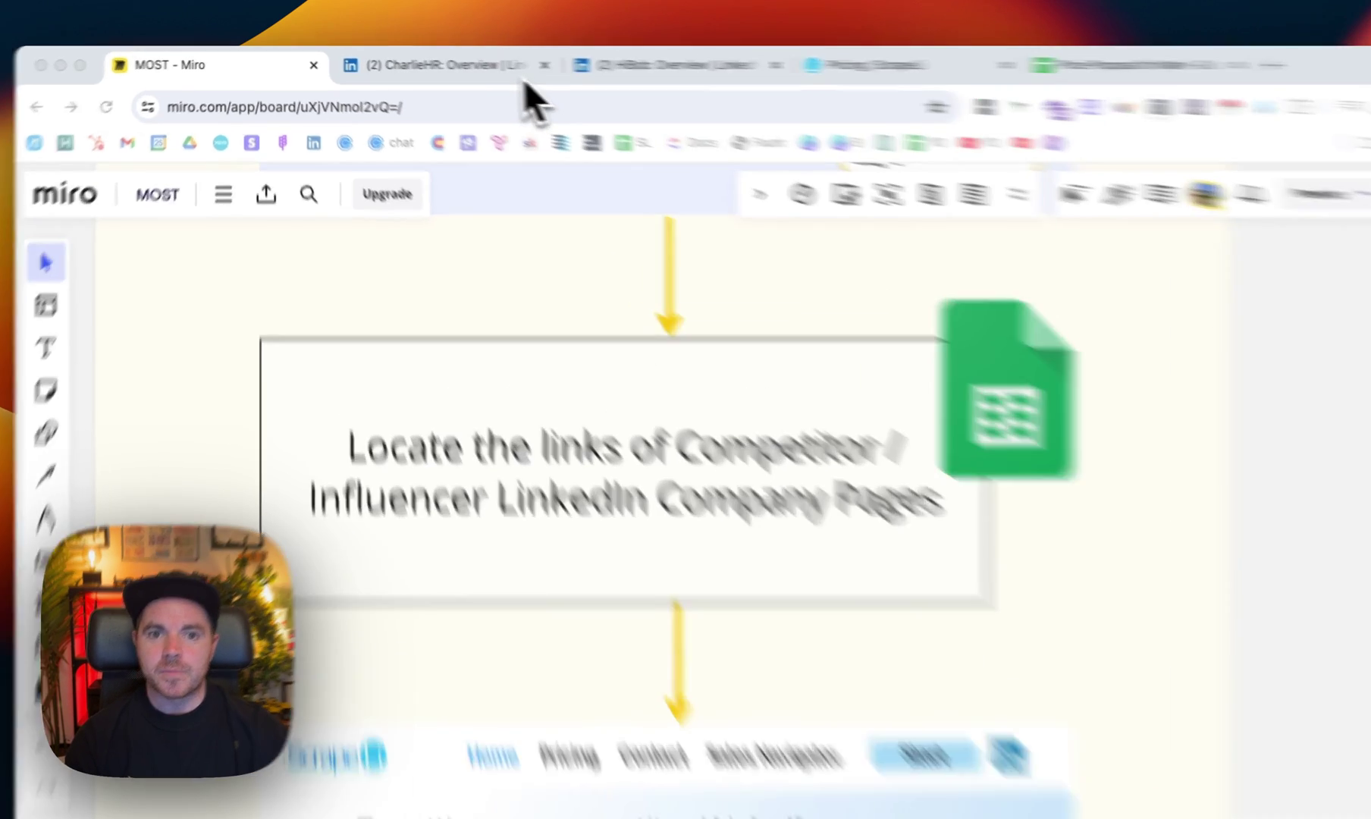
left_click(487, 68)
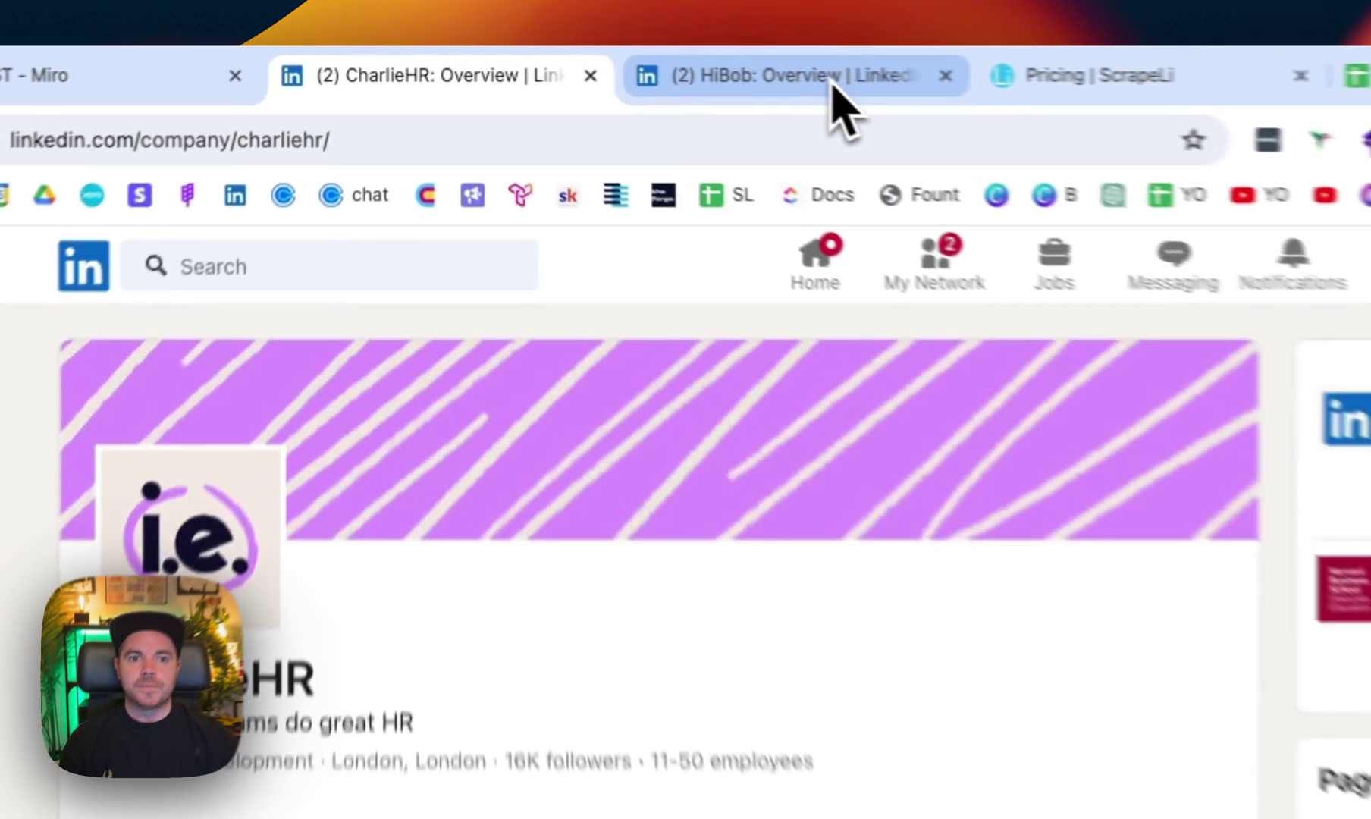
- Bring up HiBob's LinkedIn company page as the second competitor example
left_click(652, 65)
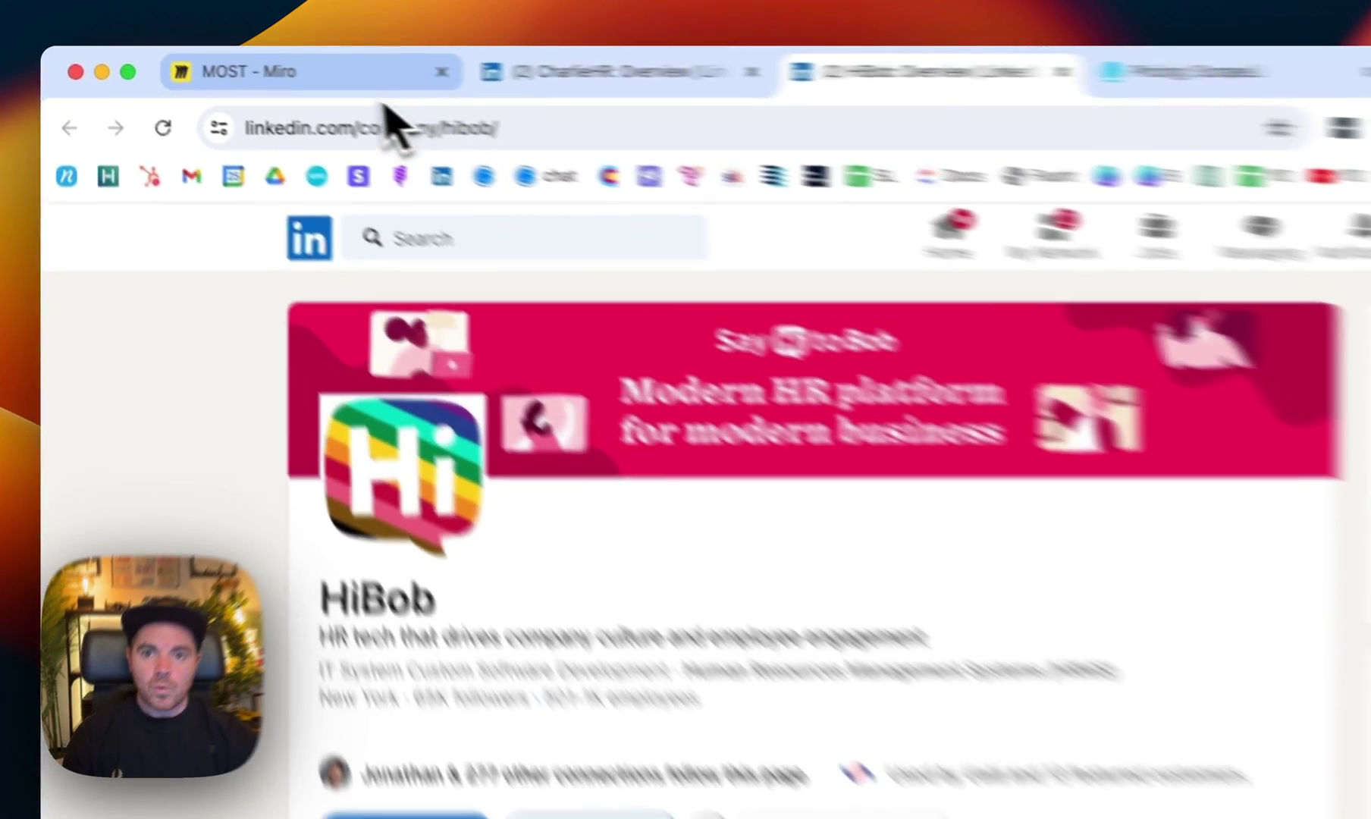
- Copy the CharlieHR and HiBob LinkedIn page addresses, then return to the flowchart board
left_click(227, 62)
left_click(687, 6)
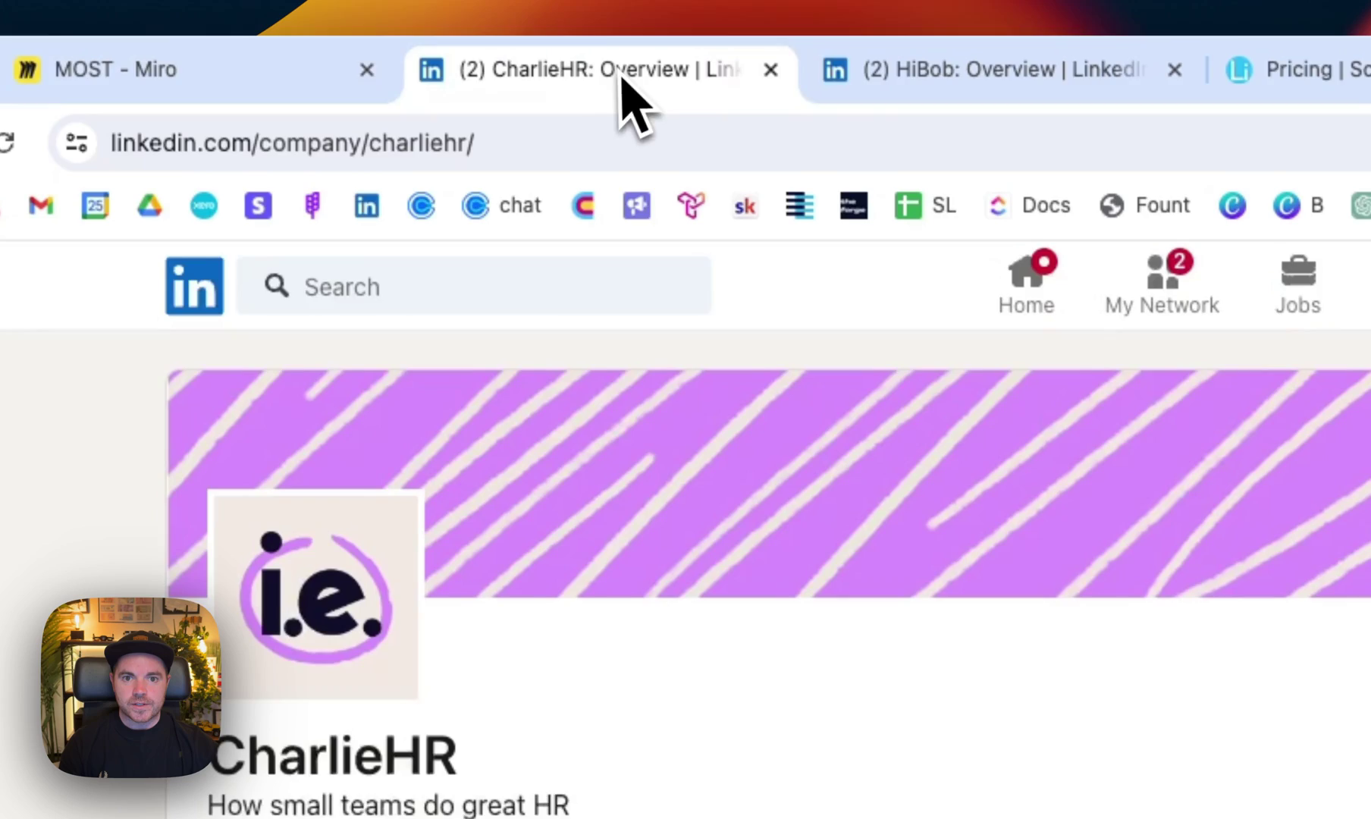
left_click(455, 143)
left_click(910, 69)
left_click(245, 145)
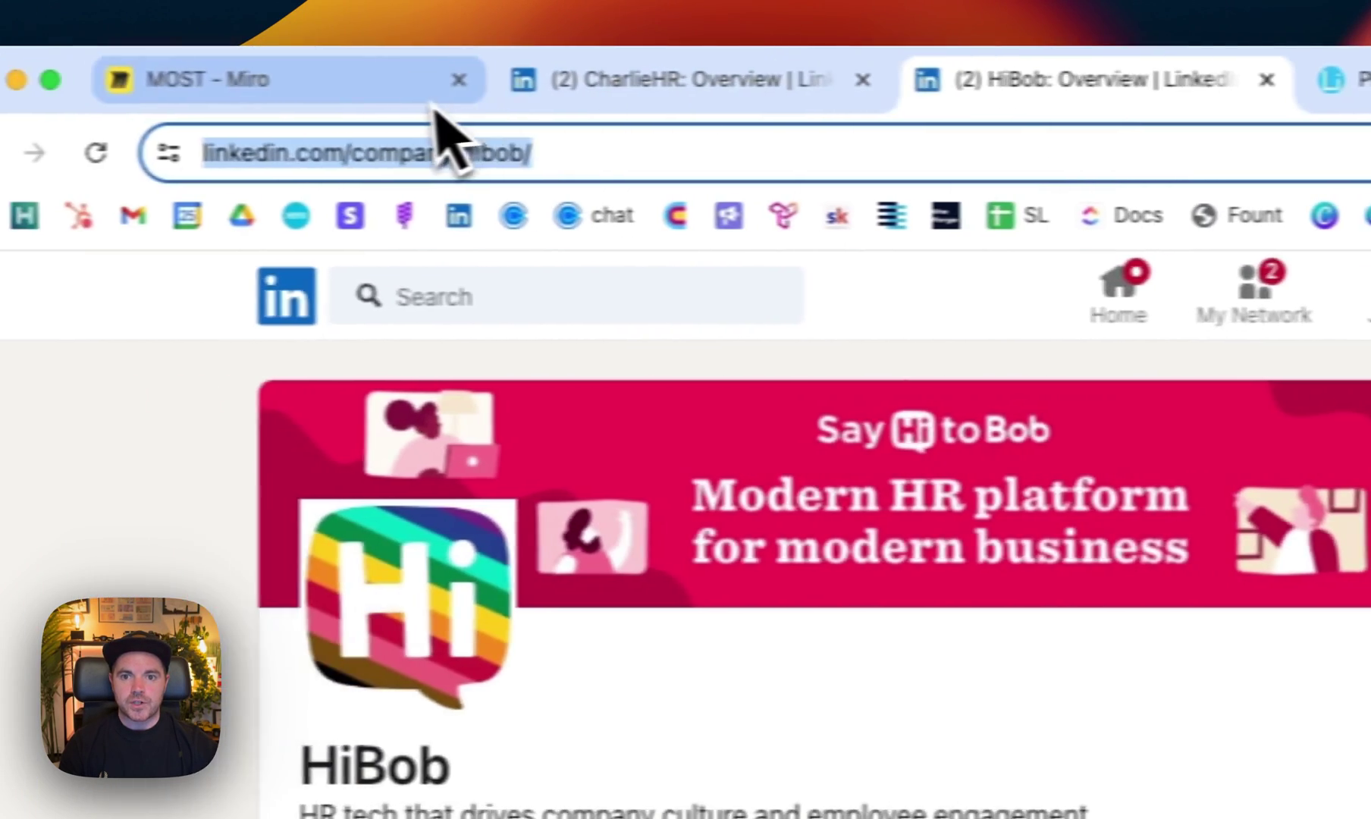
left_click(439, 79)
scroll(888, 588, "down", 10)
scroll(910, 618, "right", 3)
scroll(910, 618, "down", 2)
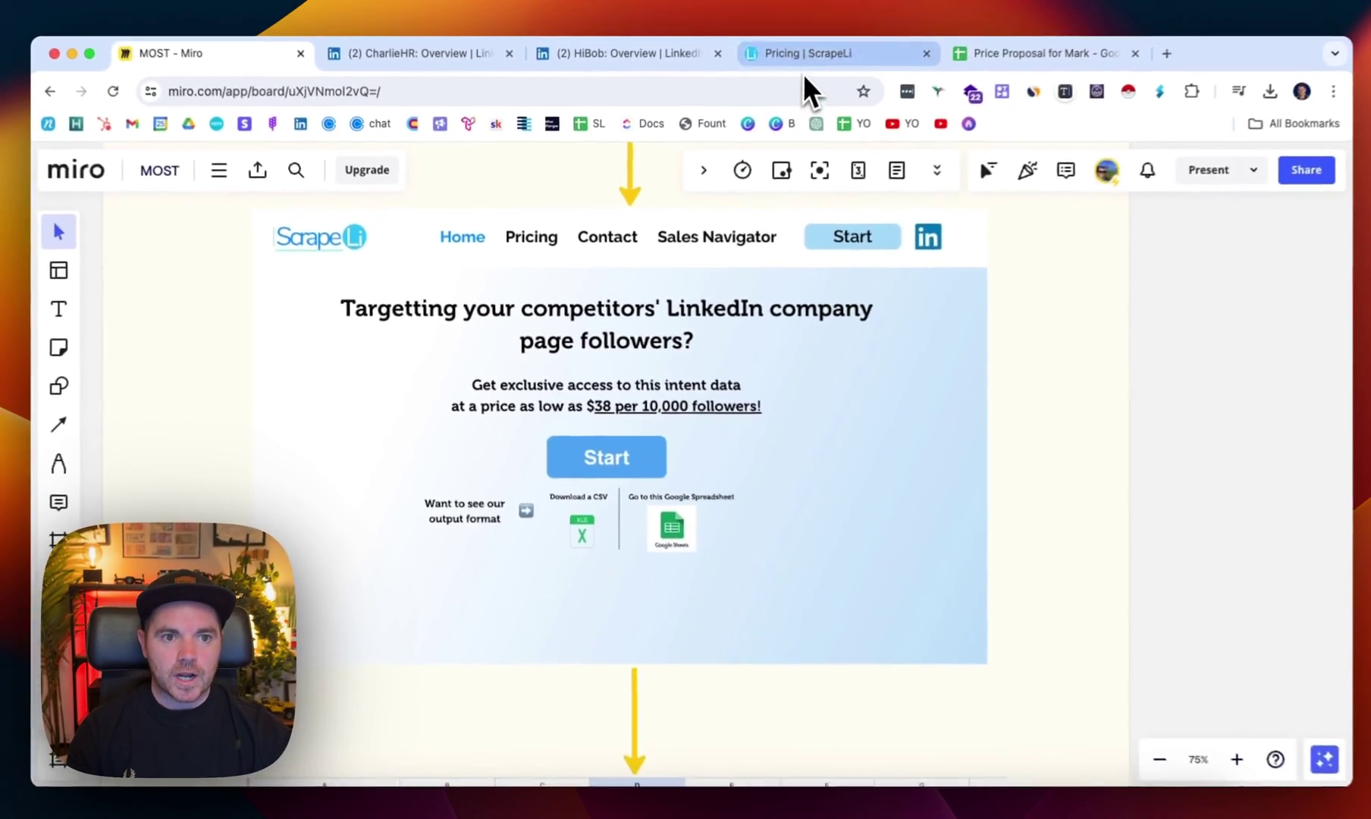
- In the ScrapeLi request form, choose 'Competitor's LinkedIn URL' and go to the company URL, Name and Email fields
left_click(803, 69)
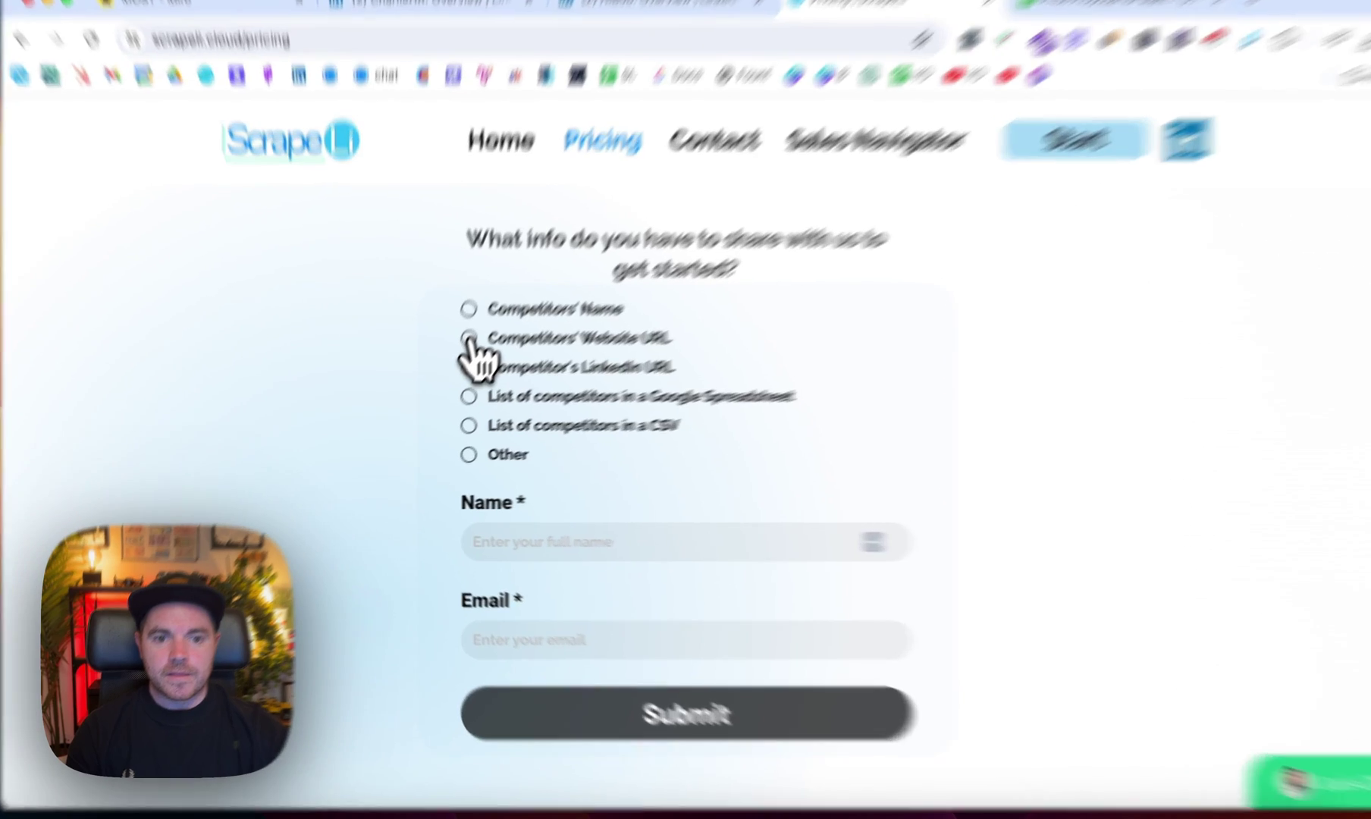
left_click(473, 332)
left_click(473, 361)
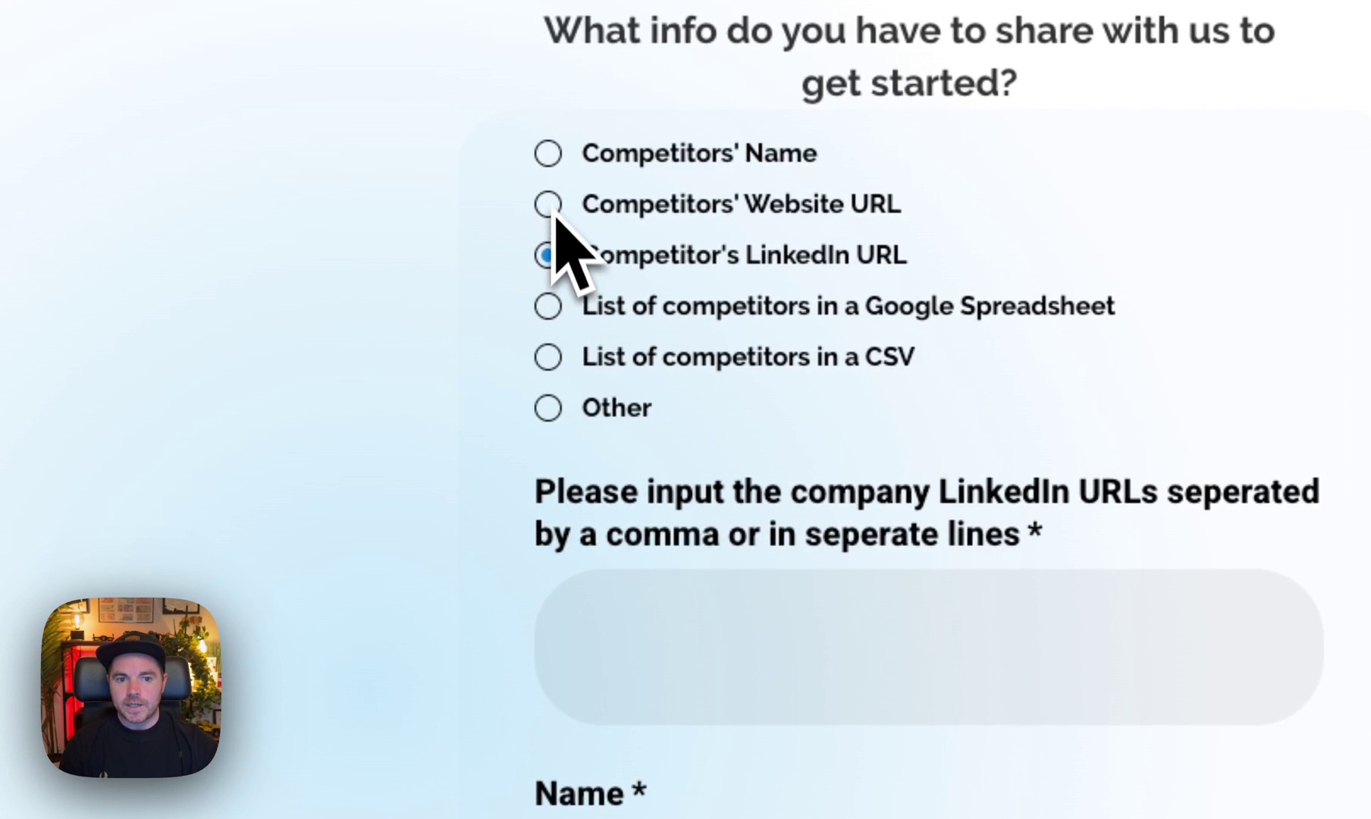
scroll(766, 582, "down", 3)
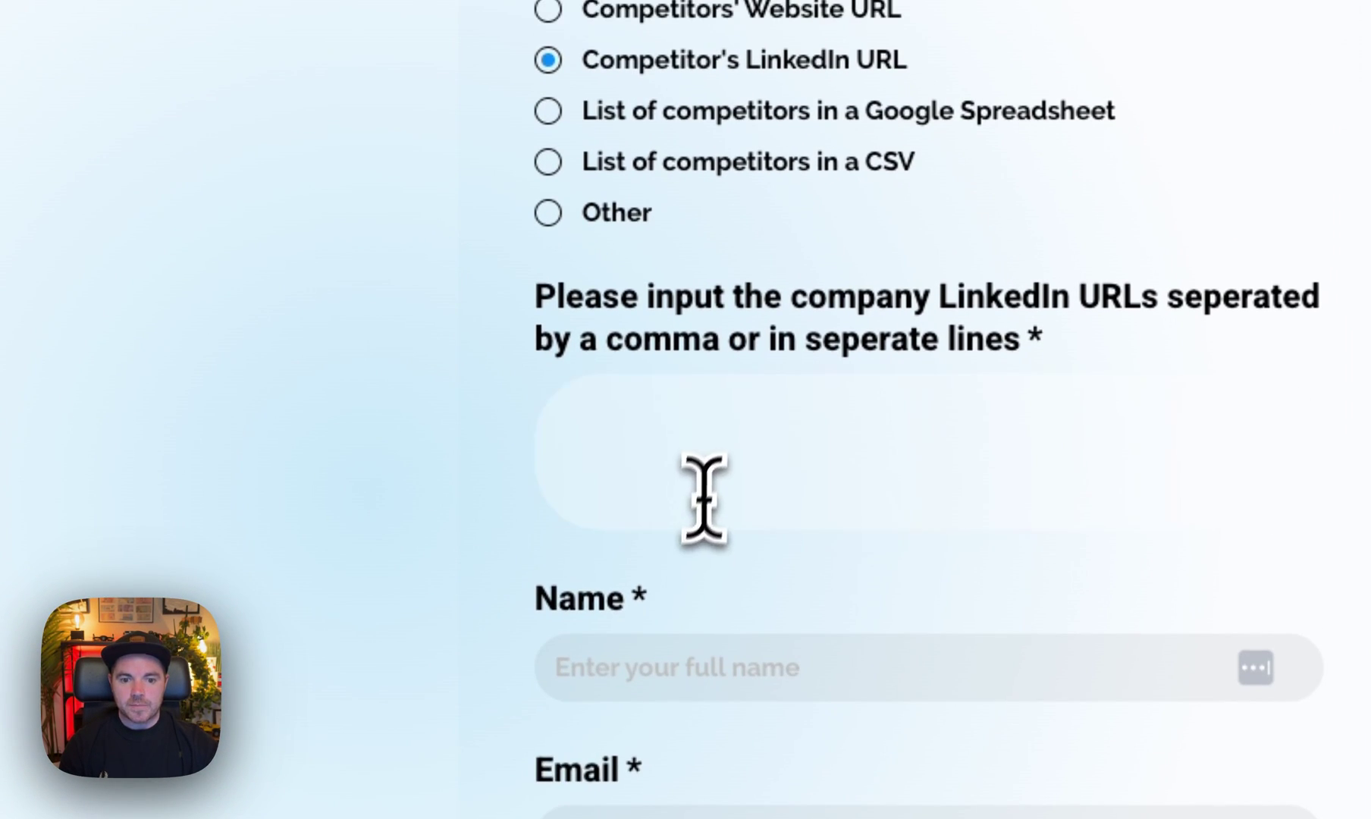
left_click(667, 423)
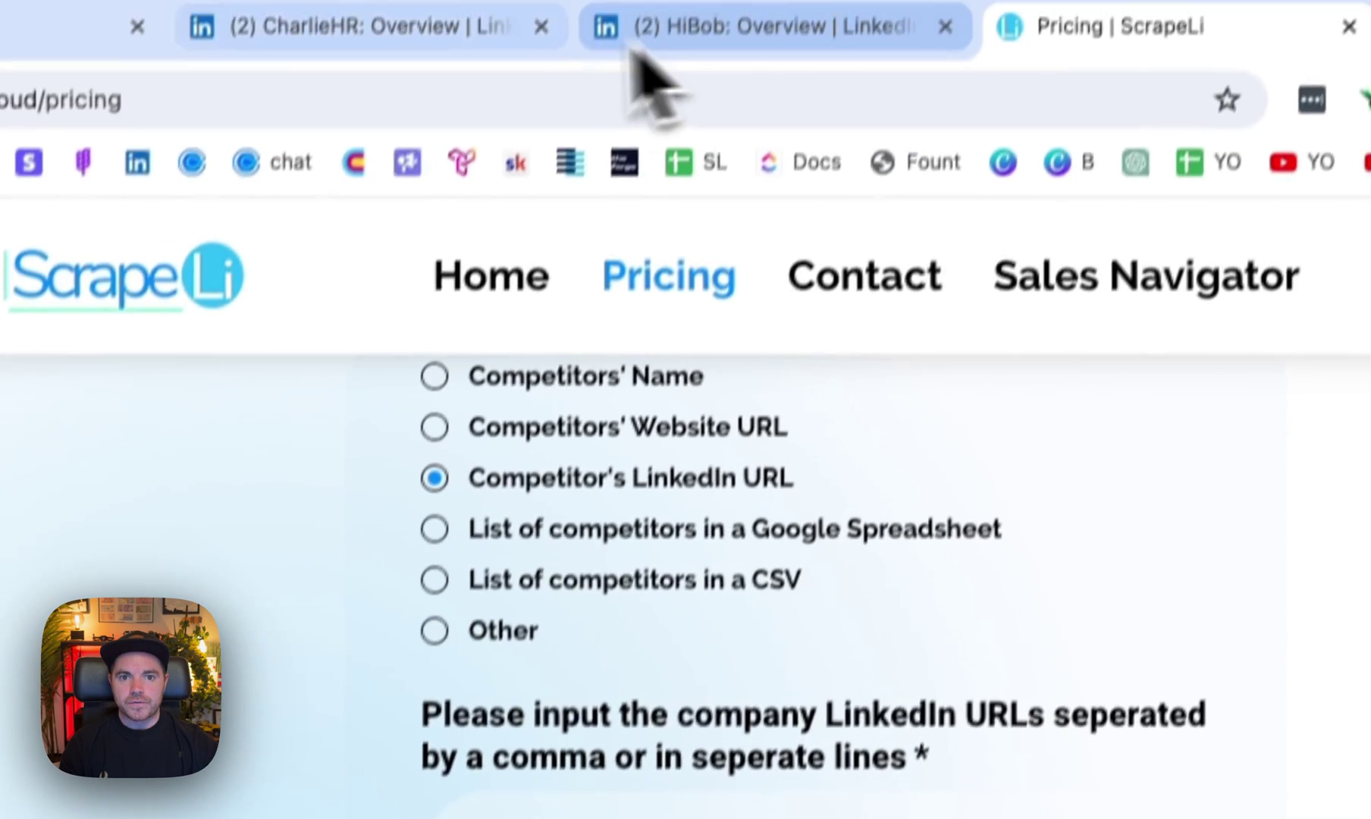
left_click(594, 455)
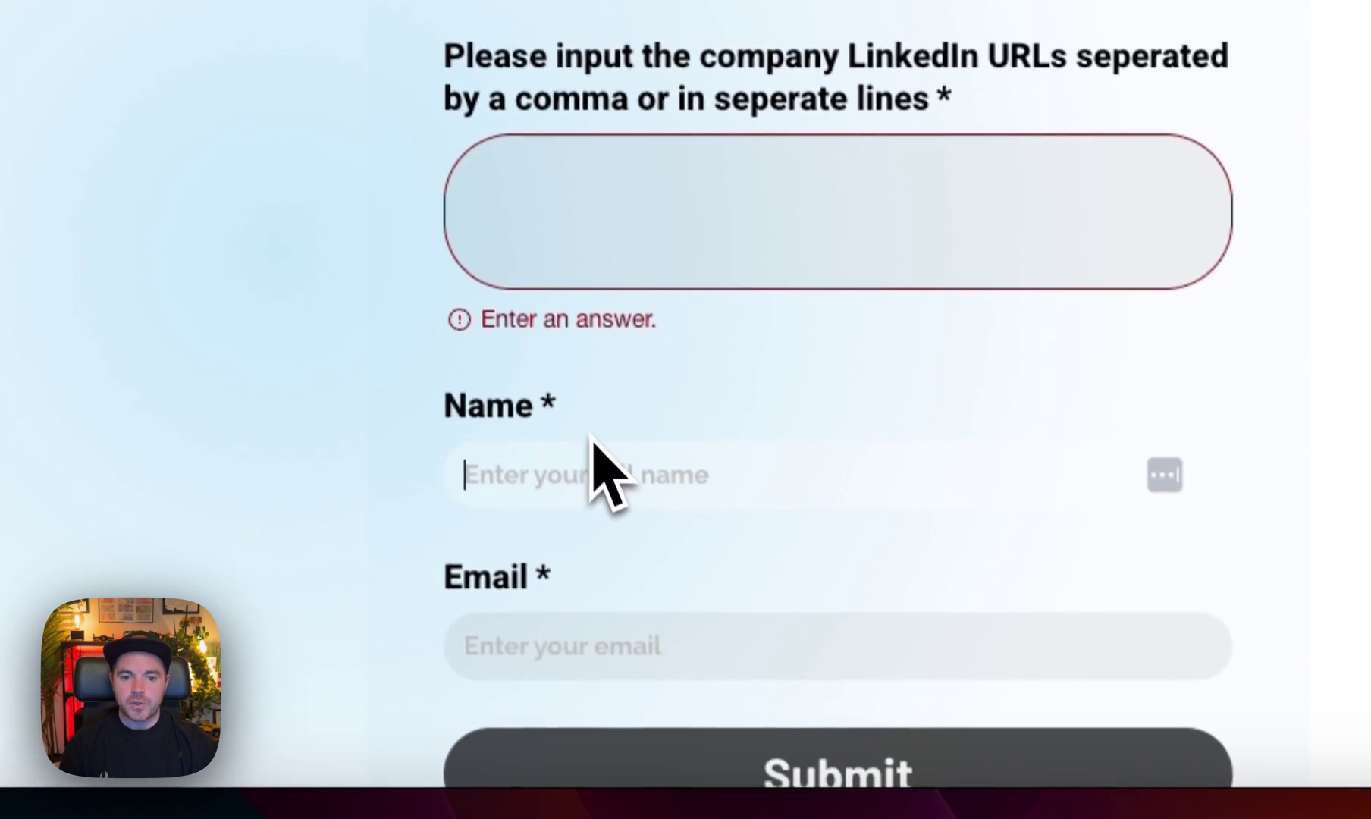
left_click(621, 645)
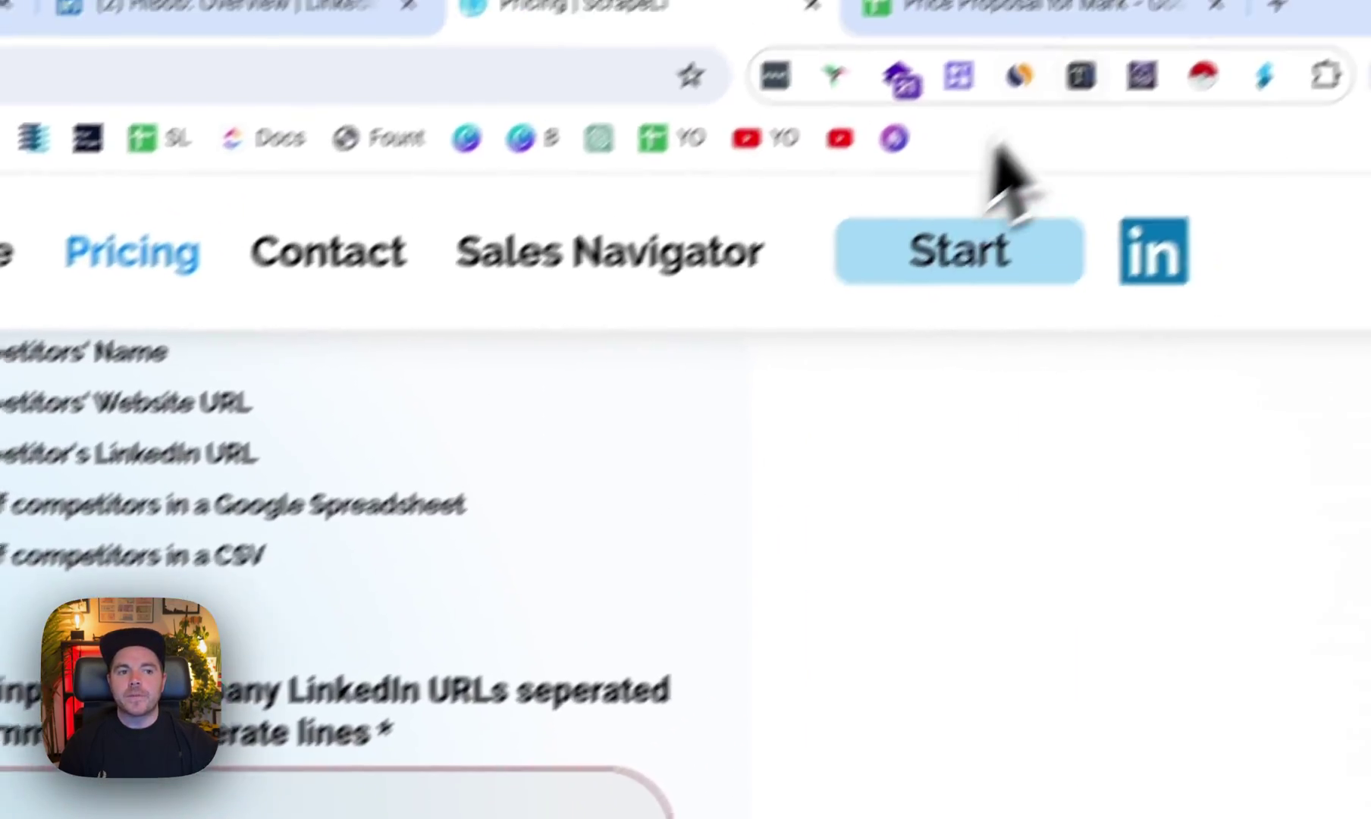
- Show the scraped follower profiles sheet and browse its job title, company, industry and location columns
left_click(1039, 10)
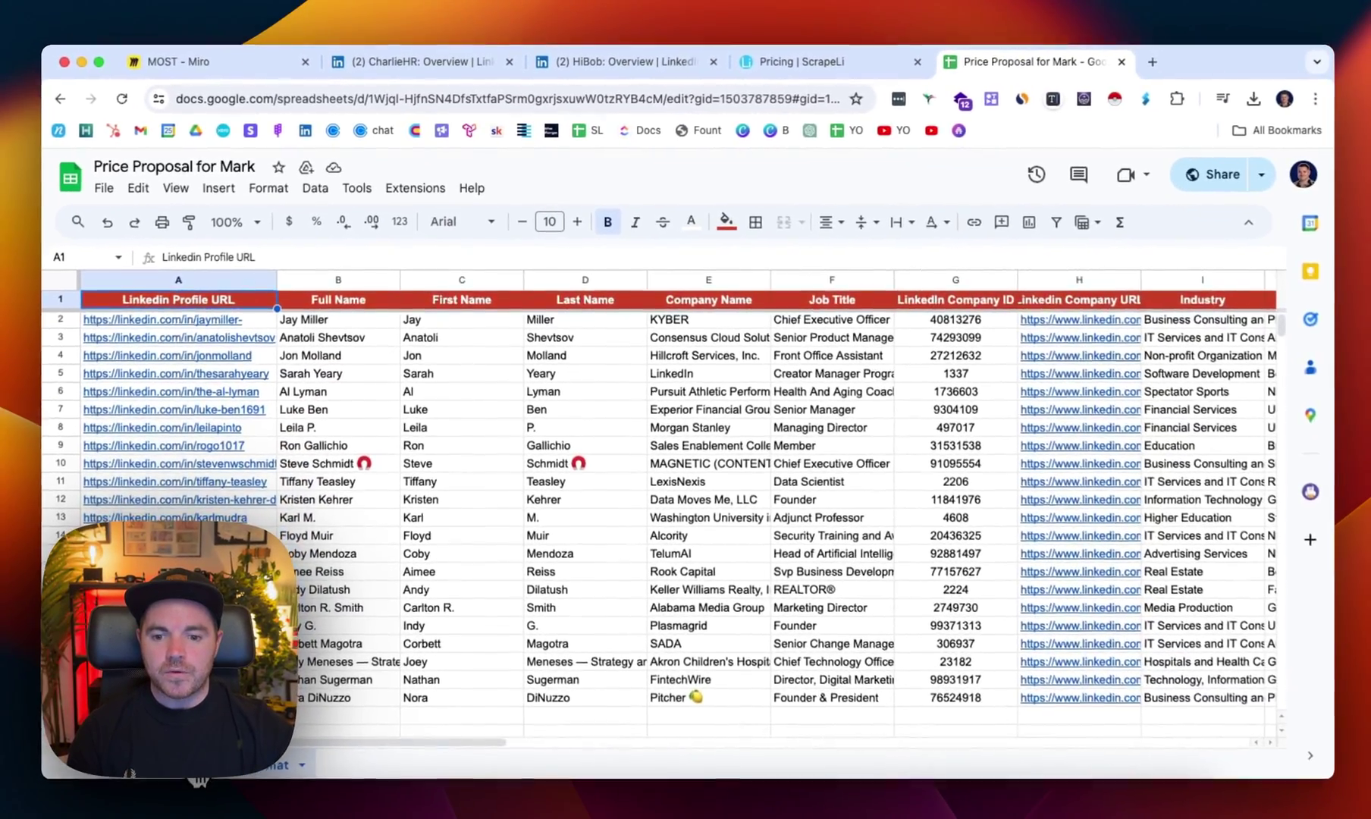
left_click(265, 759)
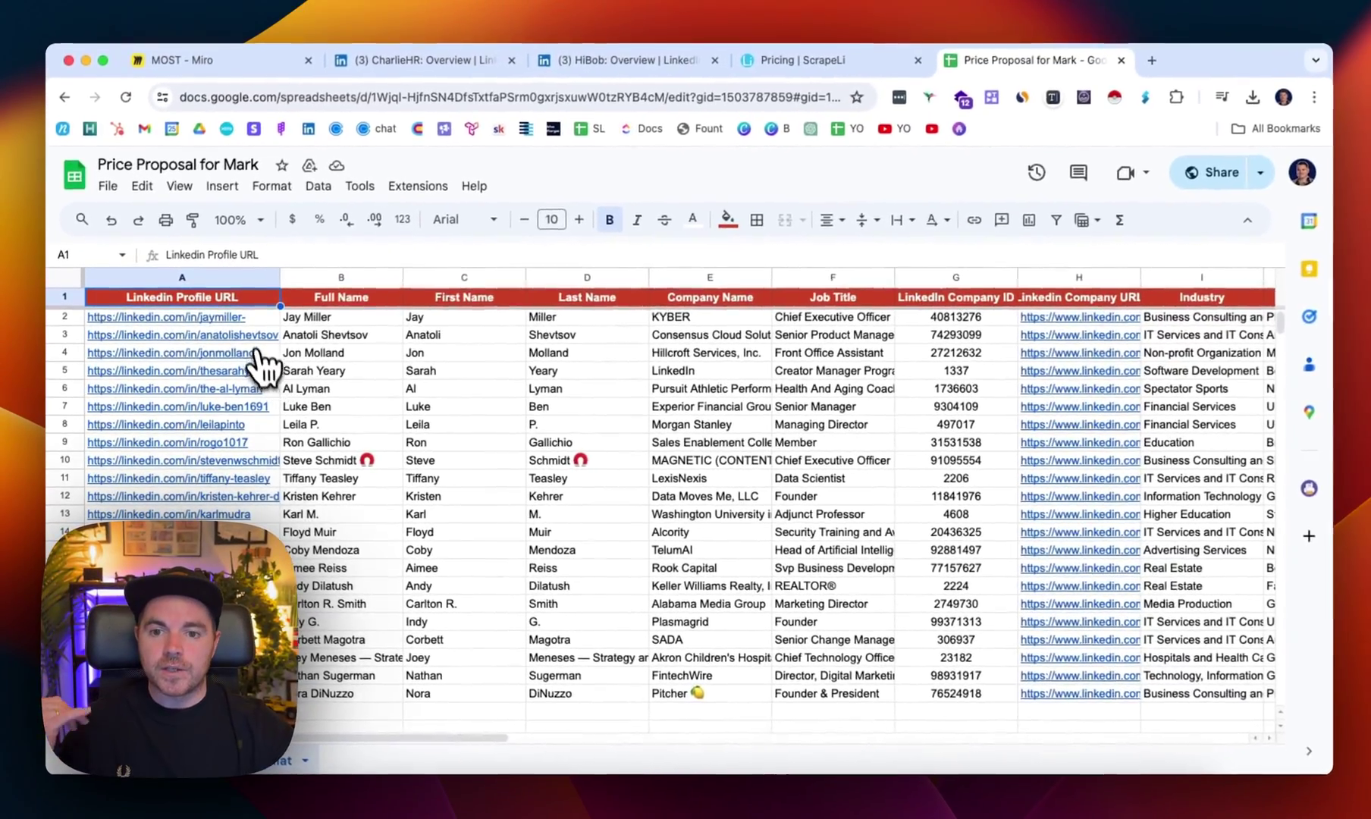
mouse_move(309, 320)
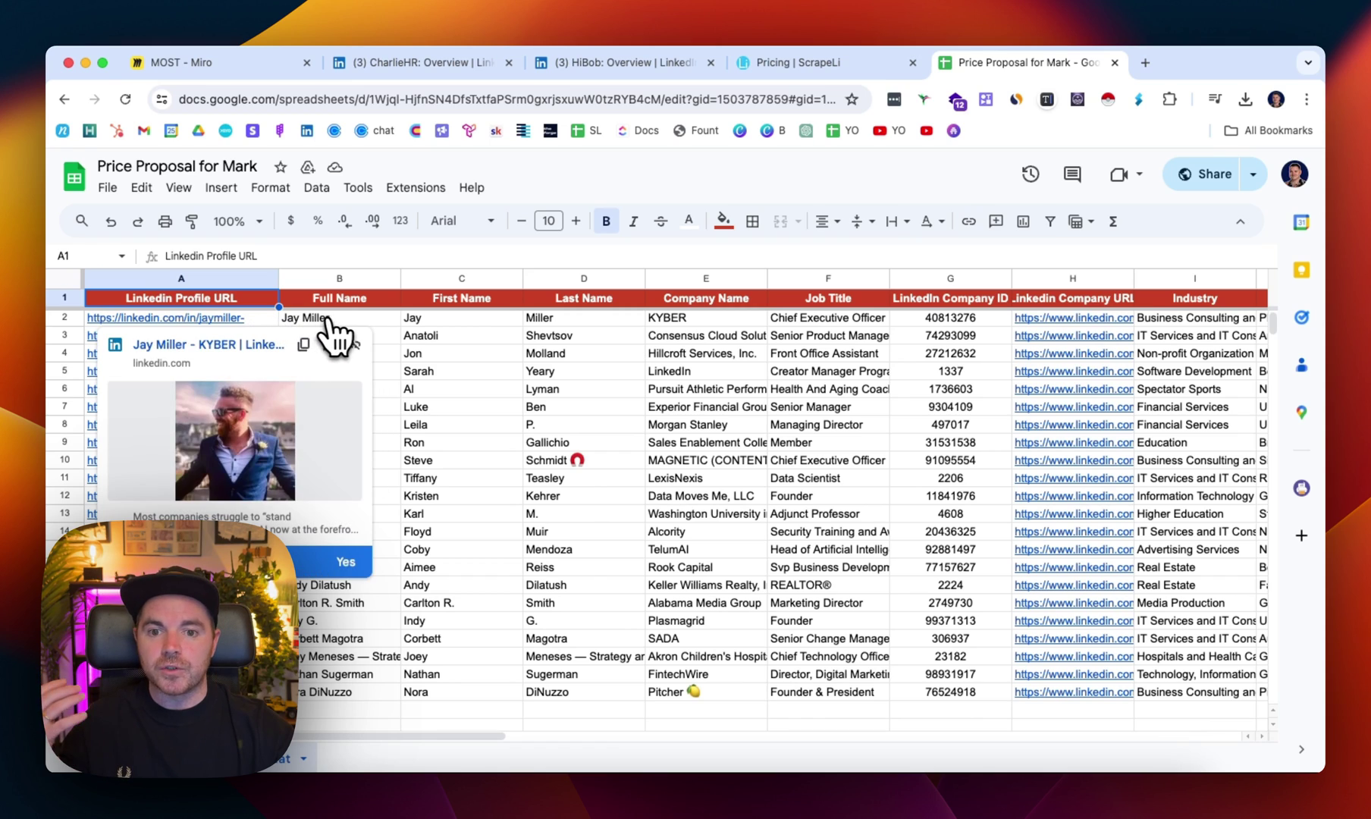
scroll(683, 334, "right", 1)
scroll(686, 334, "right", 5)
scroll(679, 336, "right", 1)
scroll(675, 336, "right", 3)
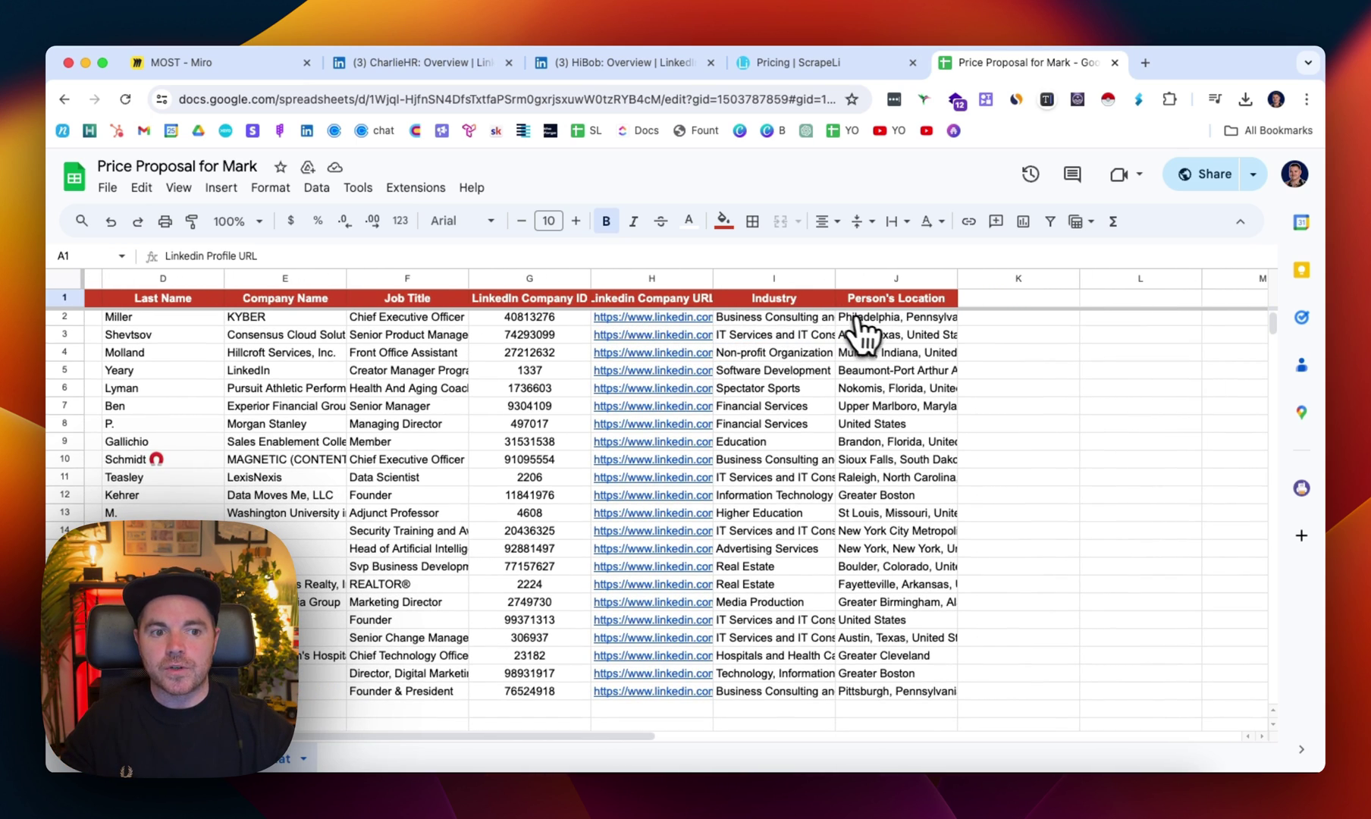
scroll(861, 338, "up", 1)
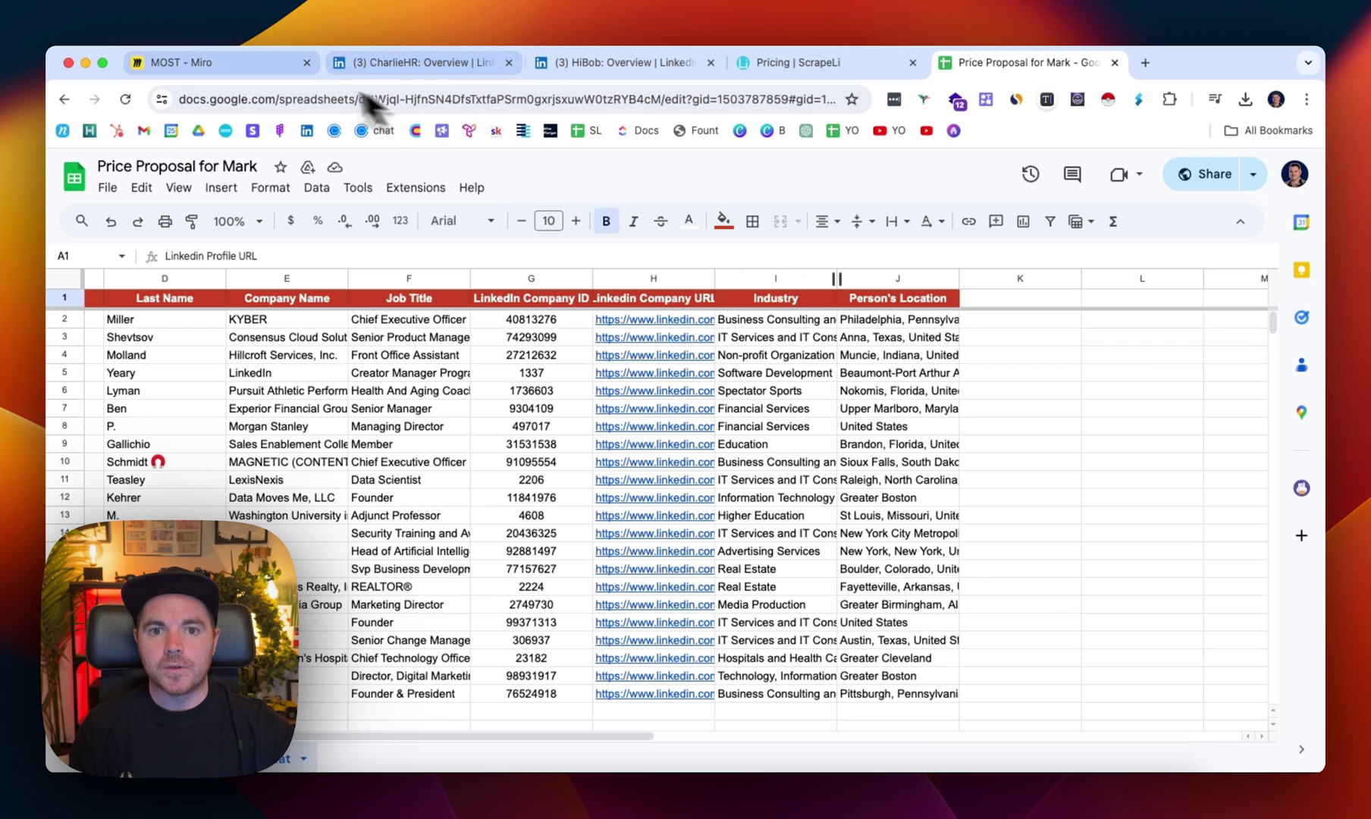
- Return to the Miro flowchart and scroll past the spreadsheet image to 'Filter for ICP and Enrich in Clay'
key("super+1")
scroll(596, 374, "up", 3)
scroll(595, 374, "down", 5)
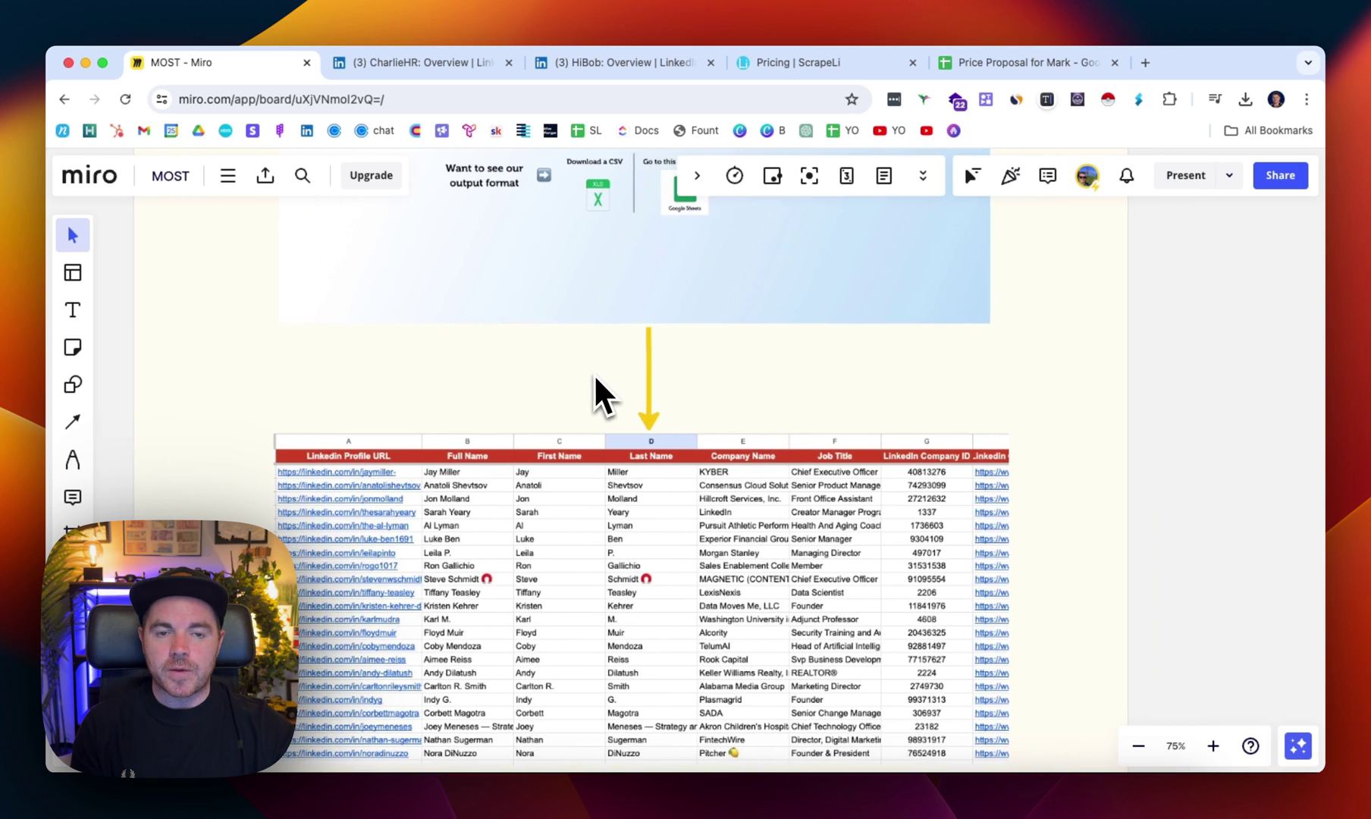
scroll(593, 373, "down", 5)
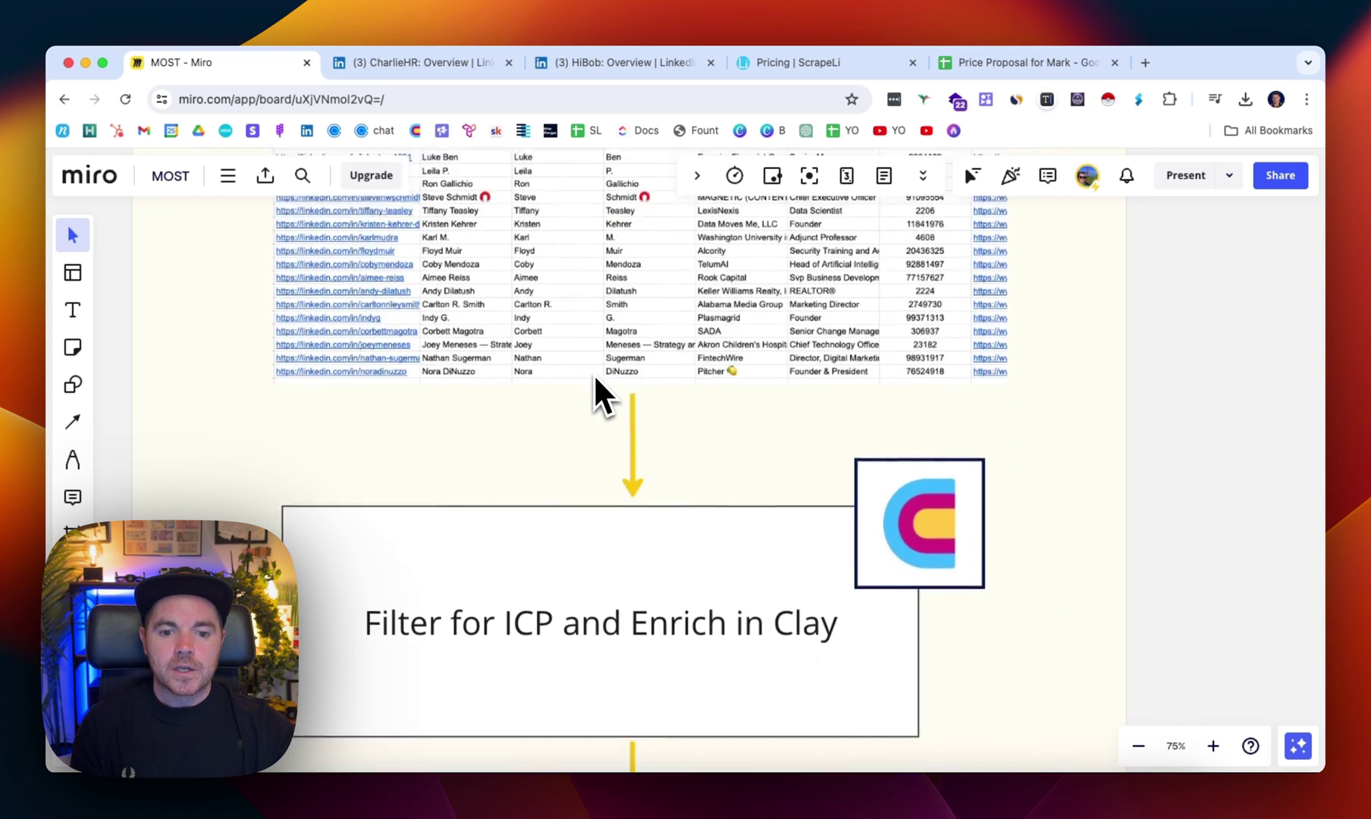
scroll(594, 373, "down", 3)
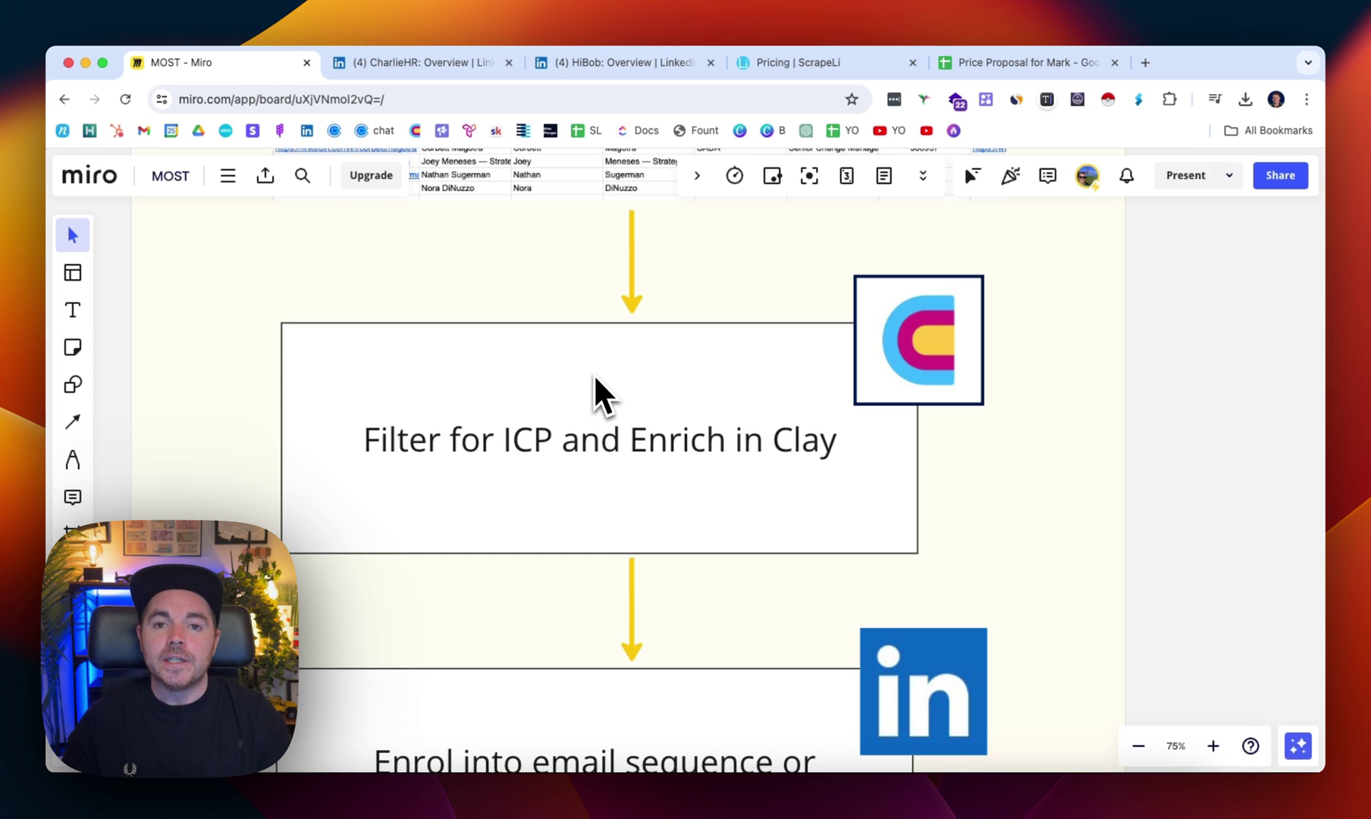
- Scroll through the board to the 'Enrol into email sequence or LinkedIn campaign' box and back to 'Locate the links'
scroll(594, 373, "down", 2)
scroll(595, 377, "down", 5)
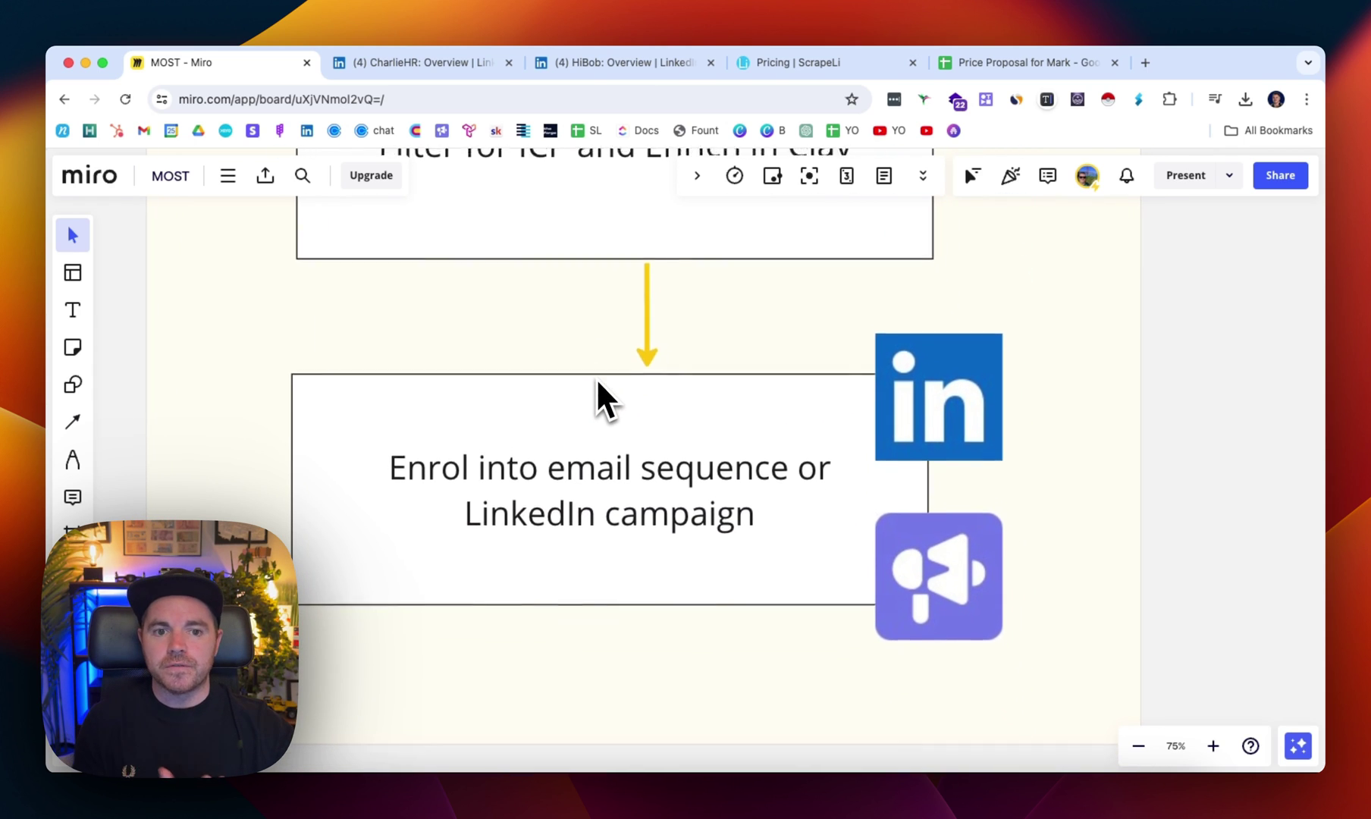
scroll(595, 378, "down", 1)
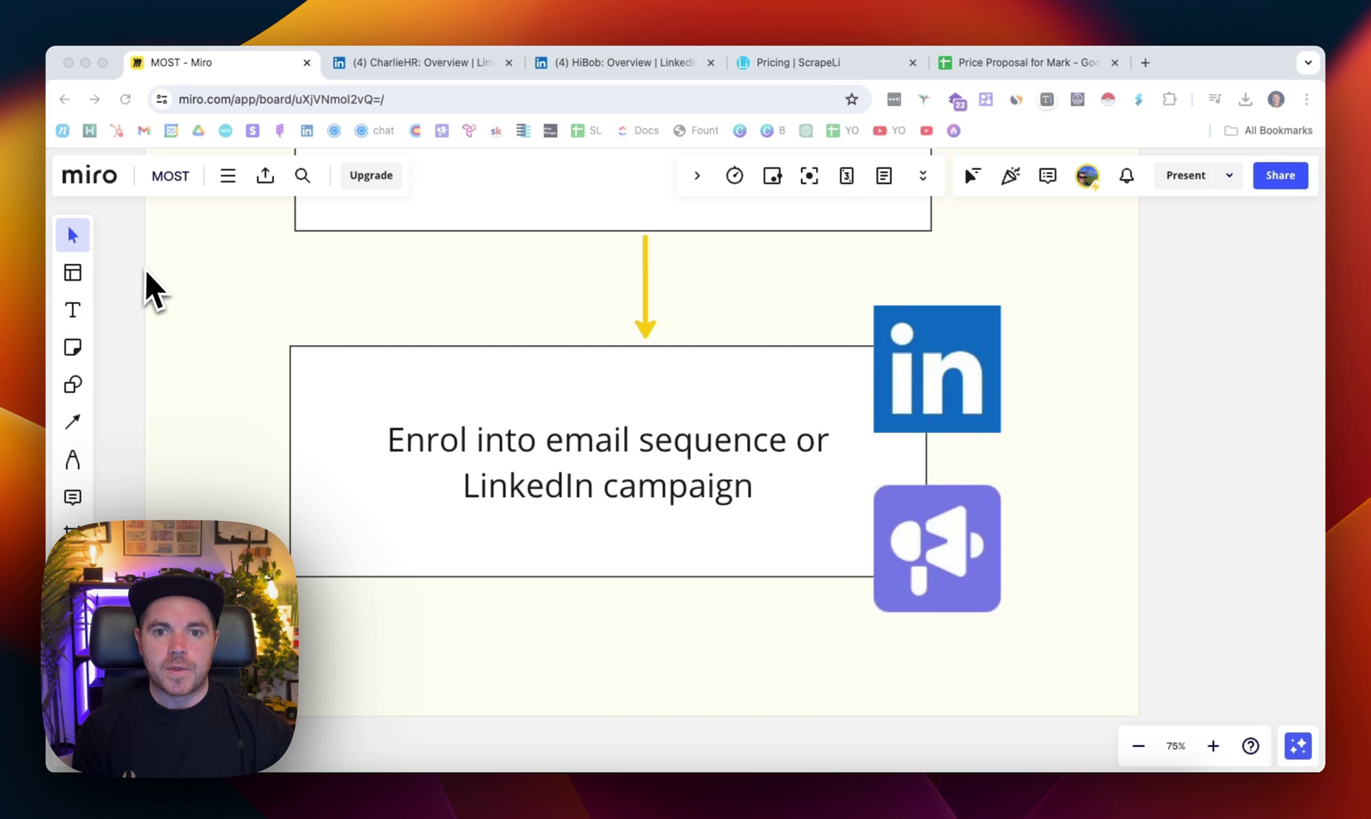
scroll(408, 380, "down", 15)
scroll(408, 379, "up", 3)
scroll(408, 379, "down", 4)
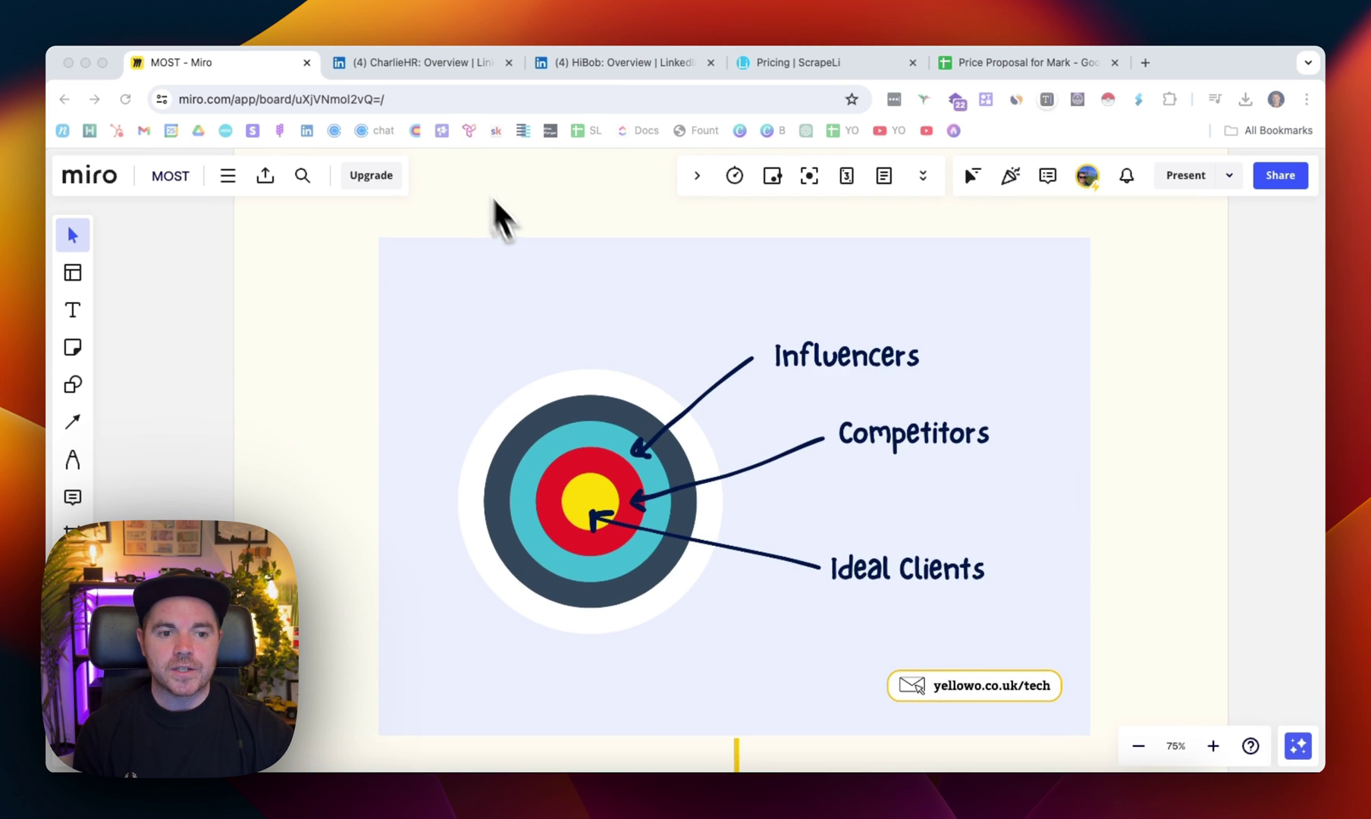
scroll(522, 238, "down", 8)
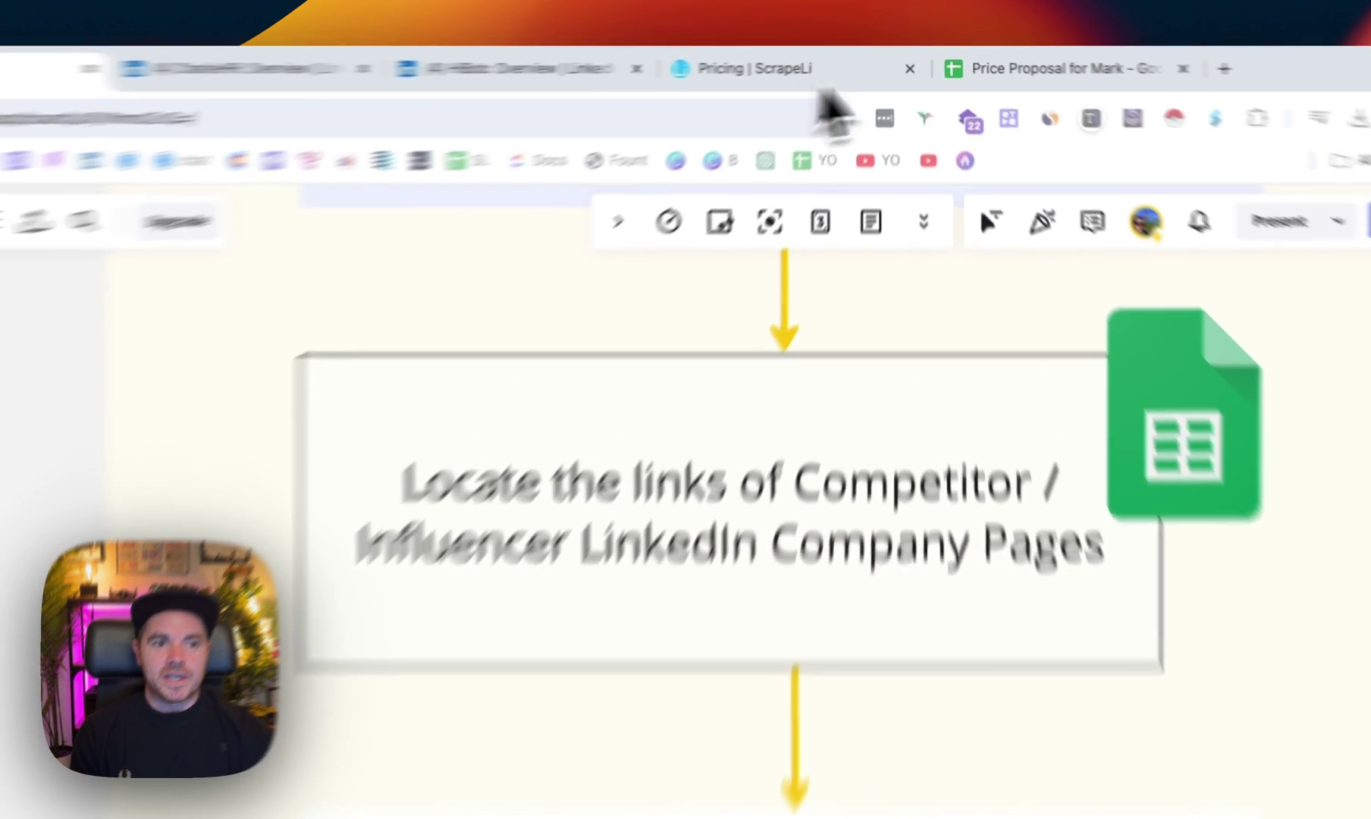
- Bring the price proposal spreadsheet of scraped LinkedIn profiles back and scroll down the rows
left_click(1062, 69)
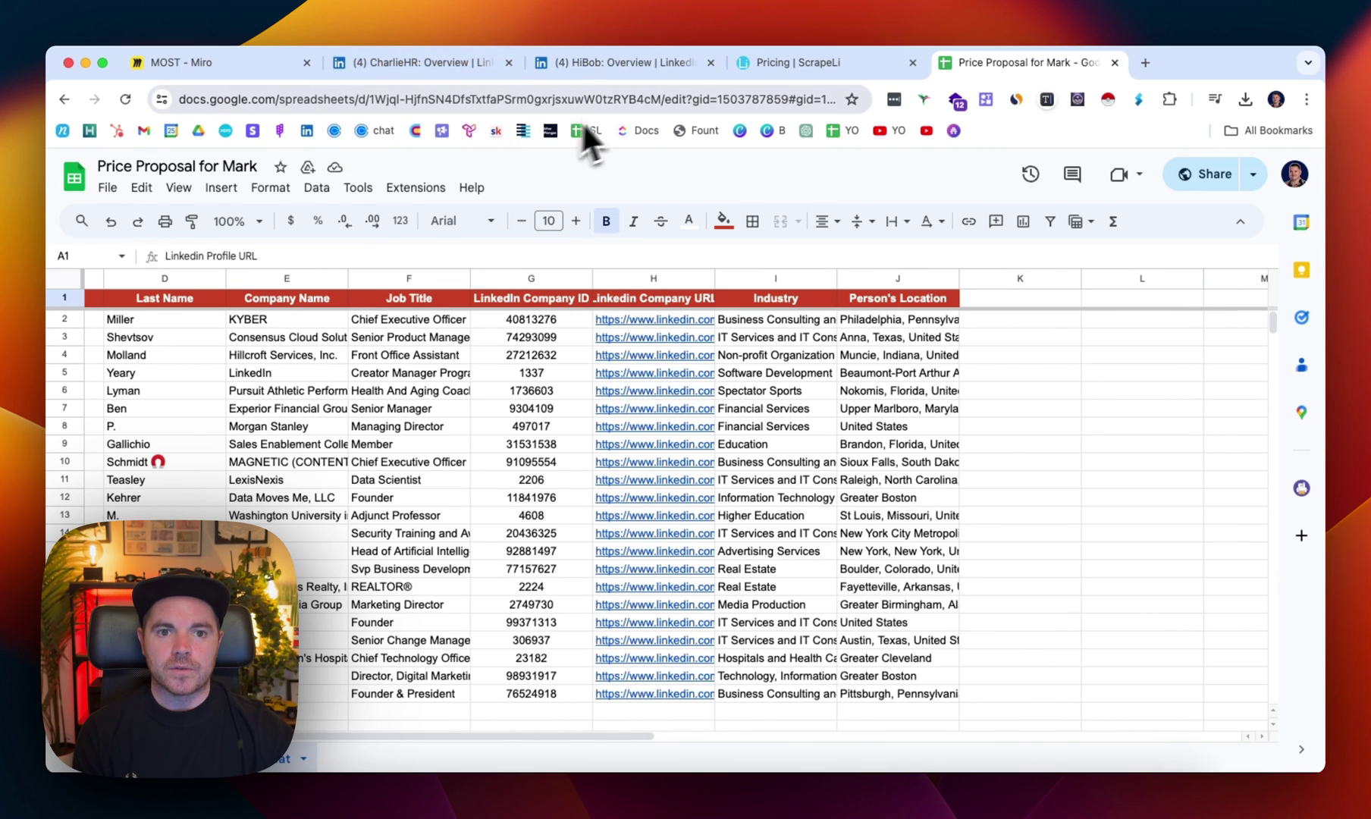
scroll(375, 453, "down", 1)
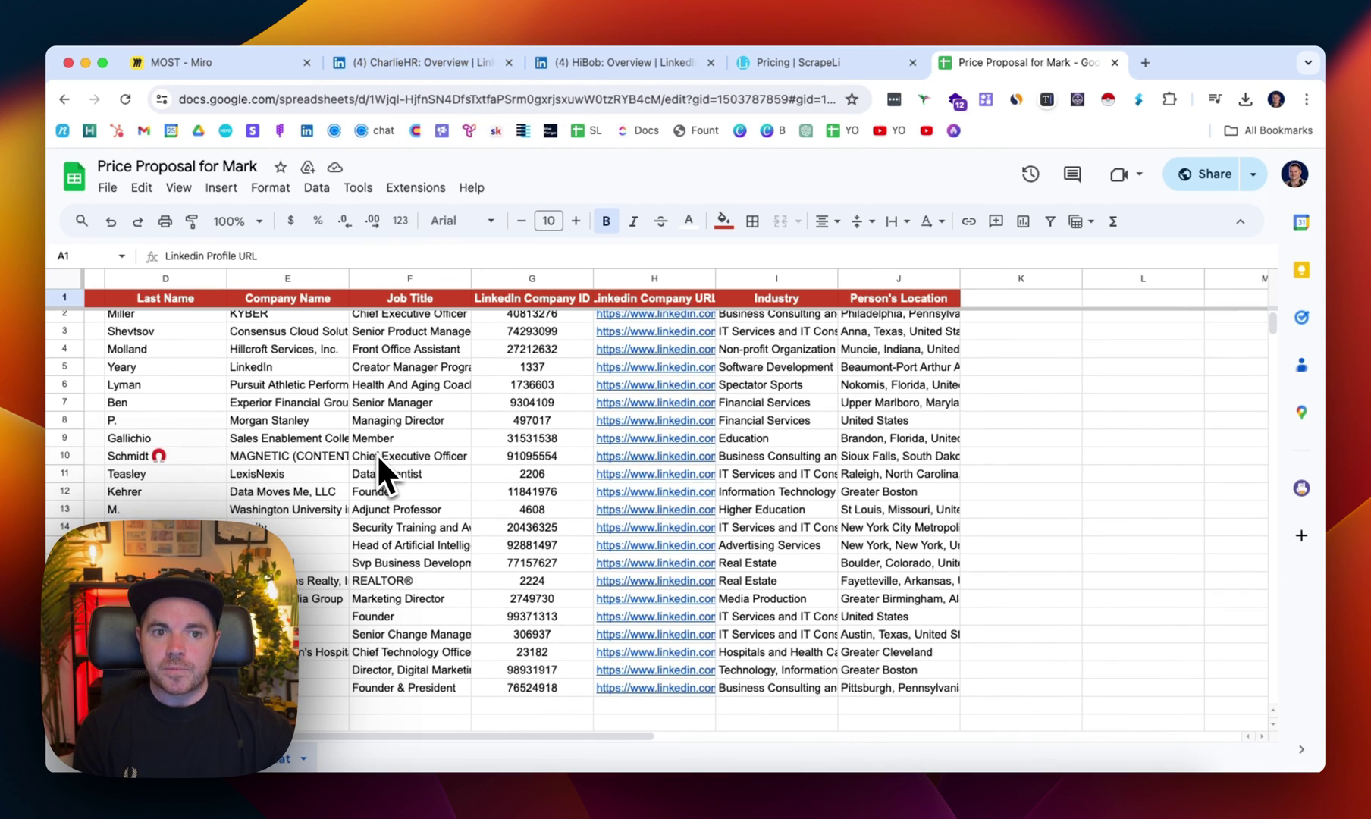
scroll(377, 453, "down", 1)
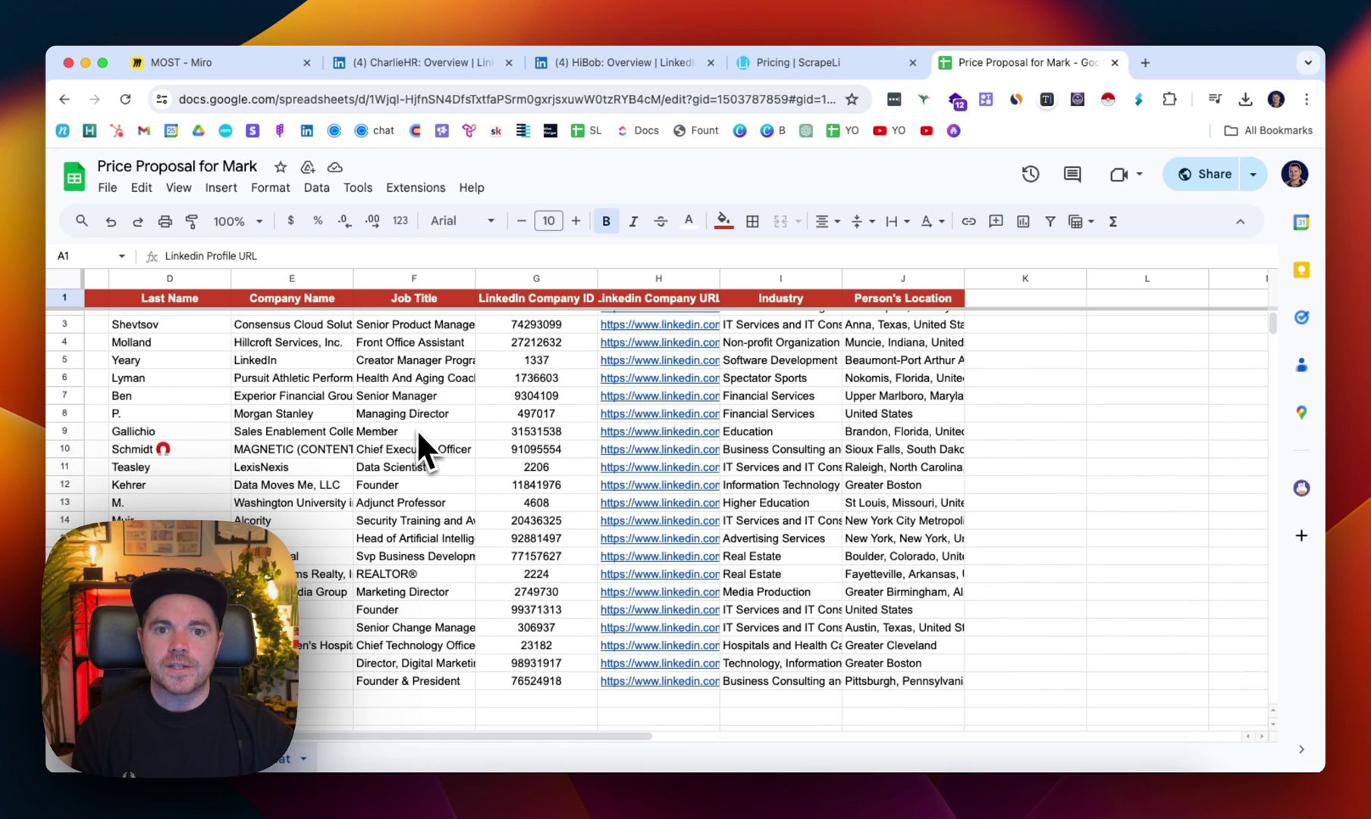